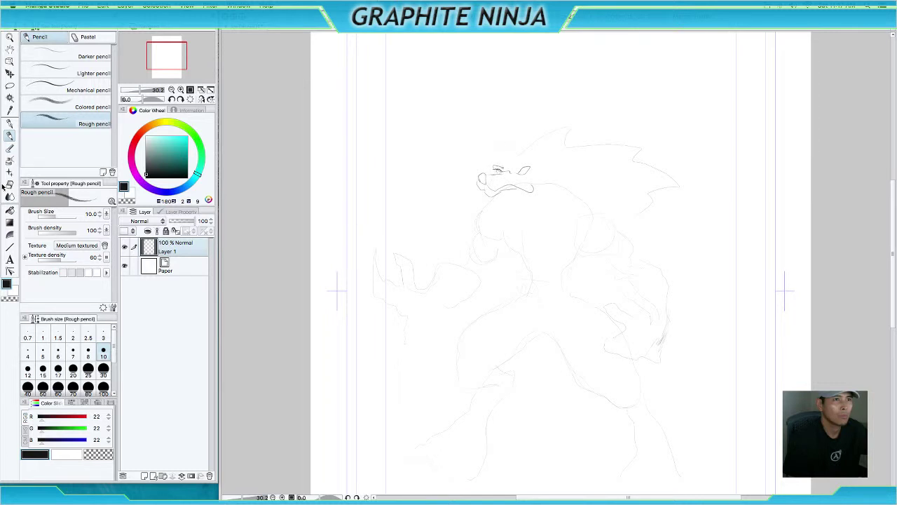
Sketch the werewolf's brow, the outline around the eyes and both pointed ears with the Rough pencil.
{"action": "left_click_drag", "start_coordinate": [522, 160], "coordinate": [513, 168]}
{"action": "left_click_drag", "start_coordinate": [516, 157], "coordinate": [524, 156]}
{"action": "left_click_drag", "start_coordinate": [493, 169], "coordinate": [502, 164]}
{"action": "left_click_drag", "start_coordinate": [469, 137], "coordinate": [476, 149]}
{"action": "mouse_move", "coordinate": [537, 147]}
{"action": "left_mouse_down"}
{"action": "mouse_move", "coordinate": [554, 129]}
{"action": "mouse_move", "coordinate": [556, 142]}
{"action": "left_mouse_up"}
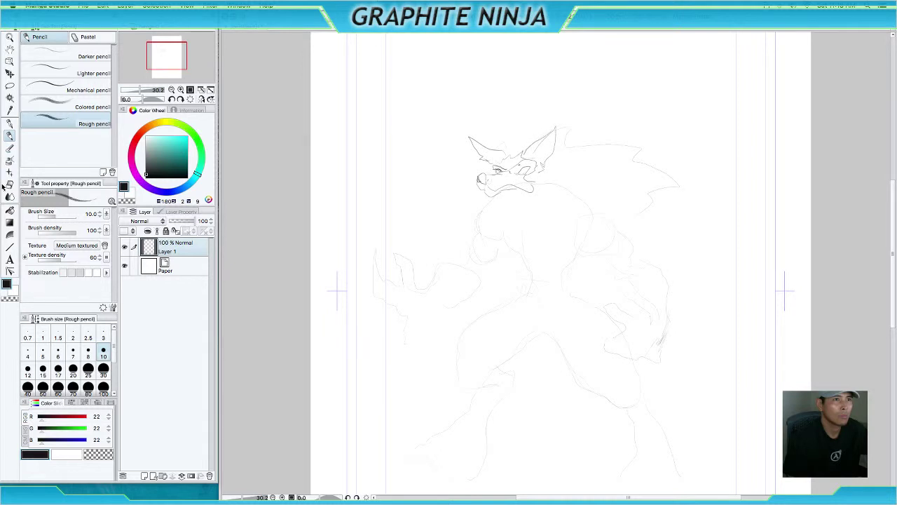
Draw the front fangs and nostril, darken both eyes, and refine the muzzle with the Rough pencil.
{"action": "key", "text": "ctrl+plus"}
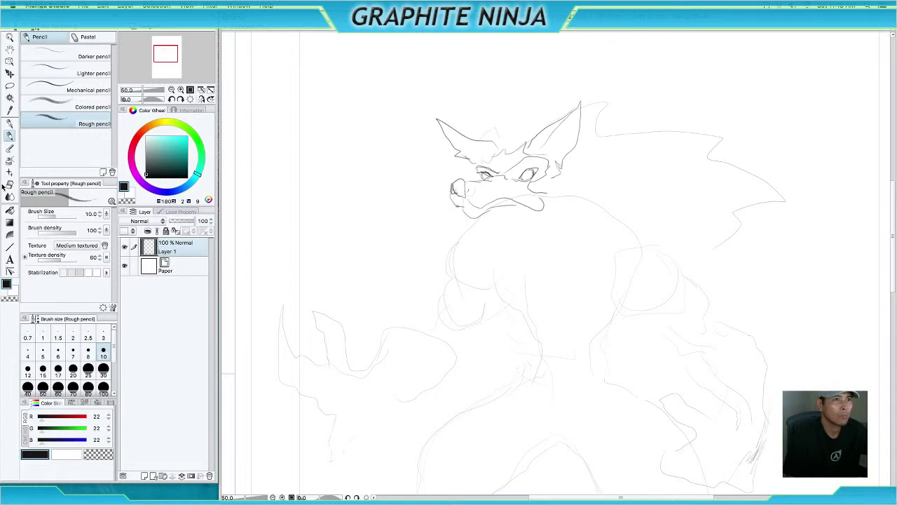
{"action": "left_click_drag", "start_coordinate": [456, 206], "coordinate": [461, 217]}
{"action": "left_click_drag", "start_coordinate": [490, 203], "coordinate": [491, 212]}
{"action": "left_click_drag", "start_coordinate": [463, 181], "coordinate": [464, 193]}
{"action": "left_click_drag", "start_coordinate": [526, 170], "coordinate": [533, 177]}
{"action": "mouse_move", "coordinate": [527, 169]}
{"action": "left_mouse_down"}
{"action": "mouse_move", "coordinate": [523, 179]}
{"action": "mouse_move", "coordinate": [534, 175]}
{"action": "left_mouse_up"}
{"action": "left_click_drag", "start_coordinate": [502, 168], "coordinate": [505, 177]}
{"action": "left_click_drag", "start_coordinate": [464, 198], "coordinate": [472, 206]}
{"action": "mouse_move", "coordinate": [531, 191]}
{"action": "left_mouse_down"}
{"action": "mouse_move", "coordinate": [518, 202]}
{"action": "mouse_move", "coordinate": [530, 206]}
{"action": "mouse_move", "coordinate": [529, 195]}
{"action": "left_mouse_up"}
{"action": "key", "text": "ctrl+z"}
{"action": "key", "text": "ctrl+z"}
{"action": "key", "text": "ctrl+z"}
{"action": "key", "text": "ctrl+z"}
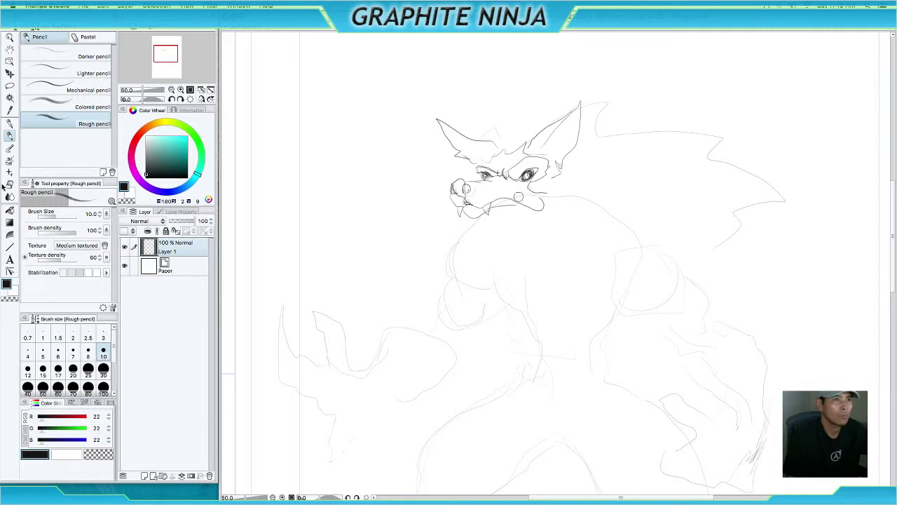
Define the mouth corner and add jagged fur along the cheek, under the chin and across the forehead.
{"action": "mouse_move", "coordinate": [531, 194]}
{"action": "left_mouse_down"}
{"action": "mouse_move", "coordinate": [504, 202]}
{"action": "mouse_move", "coordinate": [515, 201]}
{"action": "left_mouse_up"}
{"action": "left_click_drag", "start_coordinate": [545, 203], "coordinate": [558, 176]}
{"action": "left_click_drag", "start_coordinate": [562, 181], "coordinate": [559, 194]}
{"action": "mouse_move", "coordinate": [552, 200]}
{"action": "left_mouse_down"}
{"action": "mouse_move", "coordinate": [578, 182]}
{"action": "mouse_move", "coordinate": [561, 184]}
{"action": "left_mouse_up"}
{"action": "mouse_move", "coordinate": [500, 210]}
{"action": "left_mouse_down"}
{"action": "mouse_move", "coordinate": [522, 237]}
{"action": "mouse_move", "coordinate": [533, 235]}
{"action": "left_mouse_up"}
{"action": "left_click_drag", "start_coordinate": [497, 146], "coordinate": [503, 151]}
{"action": "mouse_move", "coordinate": [481, 162]}
{"action": "left_mouse_down"}
{"action": "mouse_move", "coordinate": [496, 149]}
{"action": "mouse_move", "coordinate": [510, 153]}
{"action": "left_mouse_up"}
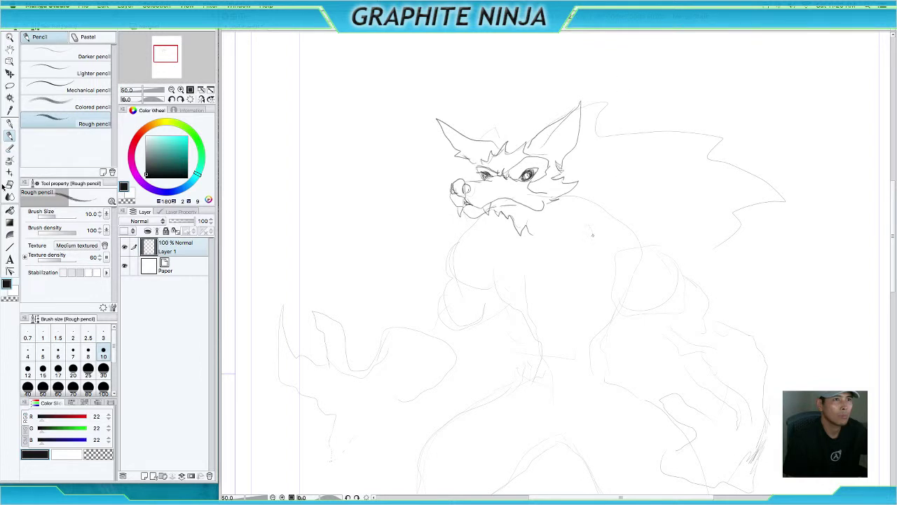
Draw the mane's curved edge behind the cheek, its peak behind the ear, and a hair tuft between the ears.
{"action": "mouse_move", "coordinate": [593, 235]}
{"action": "left_mouse_down"}
{"action": "mouse_move", "coordinate": [604, 204]}
{"action": "mouse_move", "coordinate": [614, 209]}
{"action": "mouse_move", "coordinate": [623, 199]}
{"action": "mouse_move", "coordinate": [617, 166]}
{"action": "mouse_move", "coordinate": [603, 152]}
{"action": "left_mouse_up"}
{"action": "mouse_move", "coordinate": [581, 105]}
{"action": "left_mouse_down"}
{"action": "mouse_move", "coordinate": [608, 103]}
{"action": "mouse_move", "coordinate": [597, 133]}
{"action": "mouse_move", "coordinate": [638, 127]}
{"action": "left_mouse_up"}
{"action": "mouse_move", "coordinate": [481, 141]}
{"action": "left_mouse_down"}
{"action": "mouse_move", "coordinate": [493, 127]}
{"action": "mouse_move", "coordinate": [536, 129]}
{"action": "left_mouse_up"}
{"action": "left_click_drag", "start_coordinate": [532, 134], "coordinate": [545, 124]}
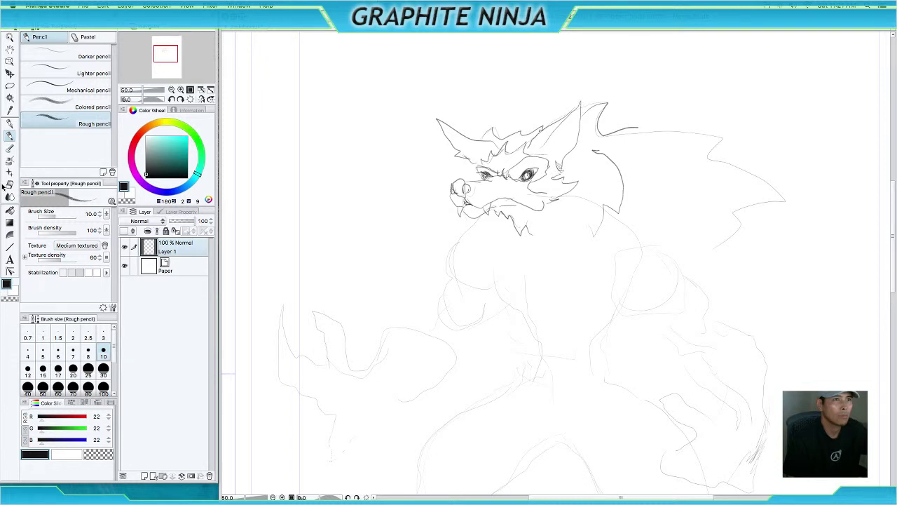
Undo the recent strokes, restore the mane lines and replace the hair tuft between the ears with a shorter one.
{"action": "key", "text": "ctrl+z"}
{"action": "key", "text": "ctrl+z"}
{"action": "key", "text": "ctrl+z"}
{"action": "key", "text": "ctrl+z"}
{"action": "key", "text": "ctrl+z"}
{"action": "key", "text": "ctrl+z"}
{"action": "key", "text": "ctrl+y"}
{"action": "key", "text": "ctrl+y"}
{"action": "key", "text": "ctrl+y"}
{"action": "key", "text": "ctrl+y"}
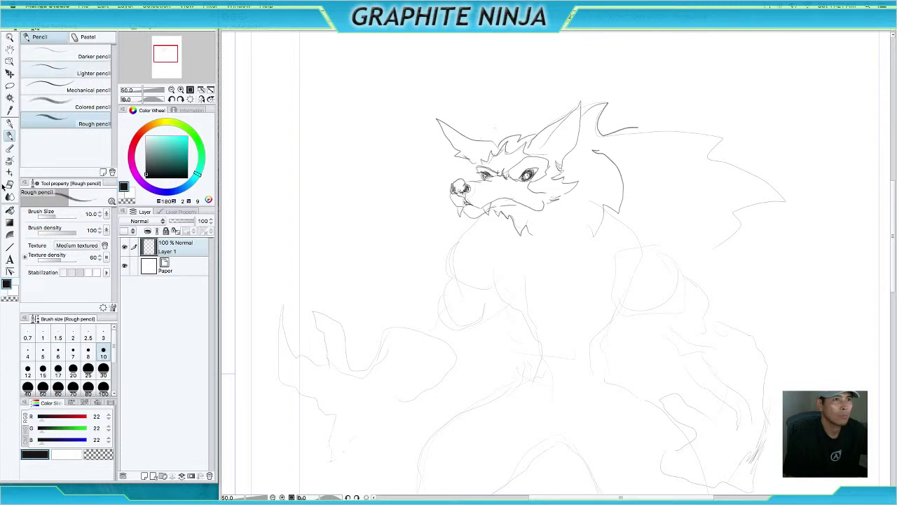
Shade the werewolf's nose dark with the Lighter pencil at size 2.5.
{"action": "key", "text": "p"}
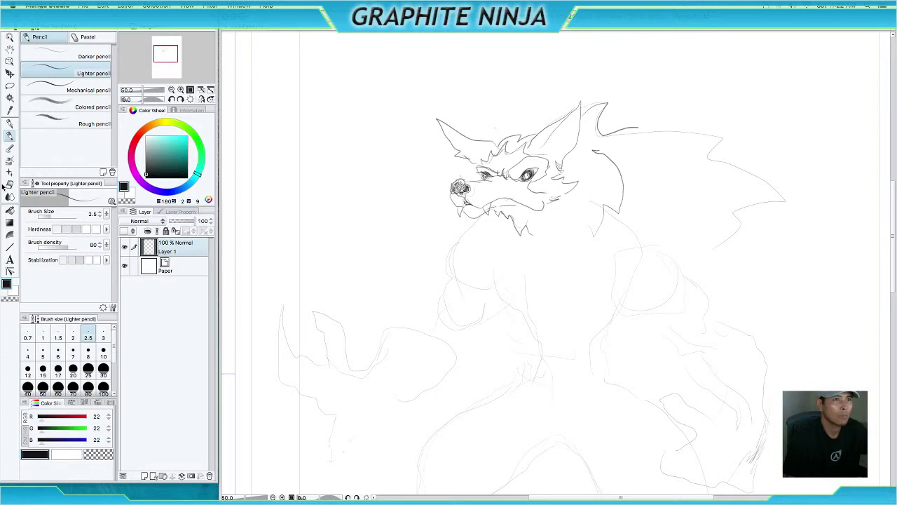
{"action": "mouse_move", "coordinate": [450, 178]}
{"action": "left_mouse_down"}
{"action": "mouse_move", "coordinate": [465, 199]}
{"action": "mouse_move", "coordinate": [463, 191]}
{"action": "left_mouse_up"}
Outline the pointed chest fur from the throat down and back up to the mane with the Rough pencil.
{"action": "key", "text": "p"}
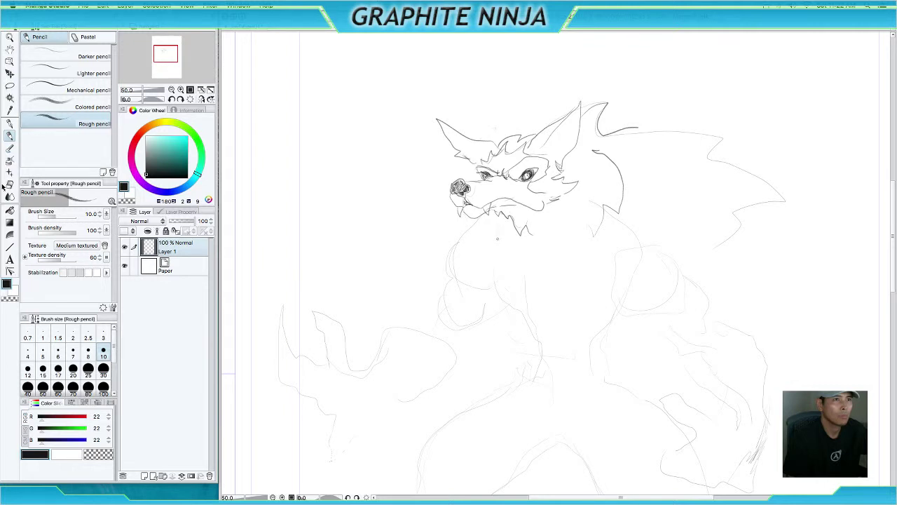
{"action": "mouse_move", "coordinate": [513, 262]}
{"action": "left_mouse_down"}
{"action": "mouse_move", "coordinate": [531, 300]}
{"action": "mouse_move", "coordinate": [558, 324]}
{"action": "mouse_move", "coordinate": [564, 289]}
{"action": "left_mouse_up"}
{"action": "mouse_move", "coordinate": [565, 282]}
{"action": "left_mouse_down"}
{"action": "mouse_move", "coordinate": [564, 306]}
{"action": "mouse_move", "coordinate": [606, 275]}
{"action": "mouse_move", "coordinate": [621, 213]}
{"action": "left_mouse_up"}
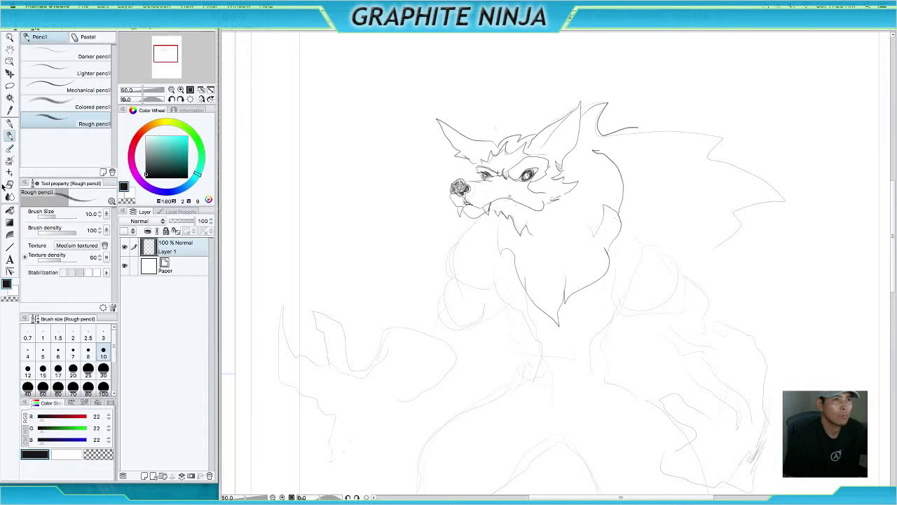
Draw the snarling mouth with pointed teeth, firm up the lower jaw and fangs, and darken the near eye.
{"action": "mouse_move", "coordinate": [491, 203]}
{"action": "left_mouse_down"}
{"action": "mouse_move", "coordinate": [521, 205]}
{"action": "mouse_move", "coordinate": [512, 199]}
{"action": "left_mouse_up"}
{"action": "left_click_drag", "start_coordinate": [493, 203], "coordinate": [518, 204]}
{"action": "left_click_drag", "start_coordinate": [509, 197], "coordinate": [465, 204]}
{"action": "left_click_drag", "start_coordinate": [503, 210], "coordinate": [495, 216]}
{"action": "left_click_drag", "start_coordinate": [488, 213], "coordinate": [463, 213]}
{"action": "left_click_drag", "start_coordinate": [527, 170], "coordinate": [530, 177]}
{"action": "scroll", "coordinate": [561, 210], "scroll_direction": "up", "scroll_amount": 5}
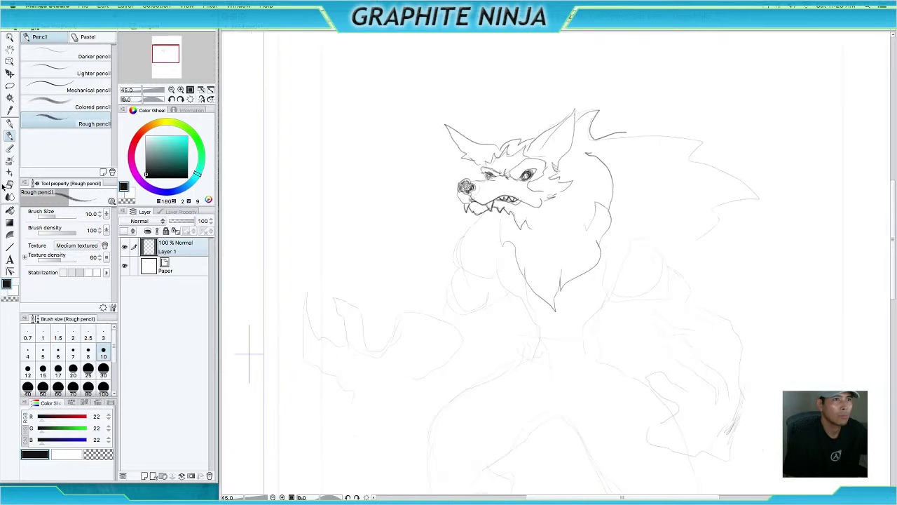
{"action": "mouse_move", "coordinate": [520, 175]}
{"action": "left_mouse_down"}
{"action": "mouse_move", "coordinate": [539, 174]}
{"action": "mouse_move", "coordinate": [536, 164]}
{"action": "mouse_move", "coordinate": [525, 172]}
{"action": "left_mouse_up"}
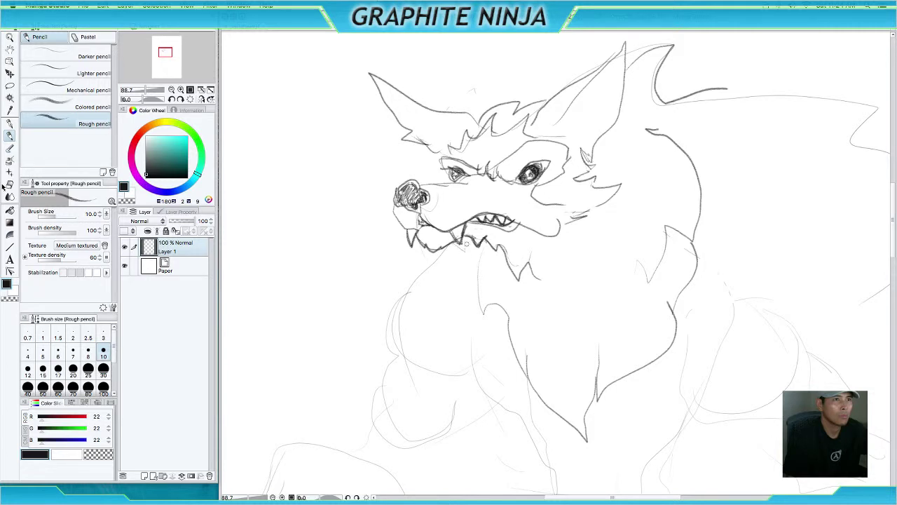
Draw the throat line, the furry shoulder outline below the muzzle, and the contour running down to the ribs.
{"action": "left_click_drag", "start_coordinate": [479, 252], "coordinate": [481, 313]}
{"action": "mouse_move", "coordinate": [455, 245]}
{"action": "left_mouse_down"}
{"action": "mouse_move", "coordinate": [462, 252]}
{"action": "mouse_move", "coordinate": [467, 244]}
{"action": "left_mouse_up"}
{"action": "mouse_move", "coordinate": [427, 263]}
{"action": "left_mouse_down"}
{"action": "mouse_move", "coordinate": [388, 323]}
{"action": "mouse_move", "coordinate": [392, 357]}
{"action": "mouse_move", "coordinate": [417, 375]}
{"action": "mouse_move", "coordinate": [417, 366]}
{"action": "mouse_move", "coordinate": [439, 381]}
{"action": "mouse_move", "coordinate": [443, 370]}
{"action": "mouse_move", "coordinate": [470, 368]}
{"action": "left_mouse_up"}
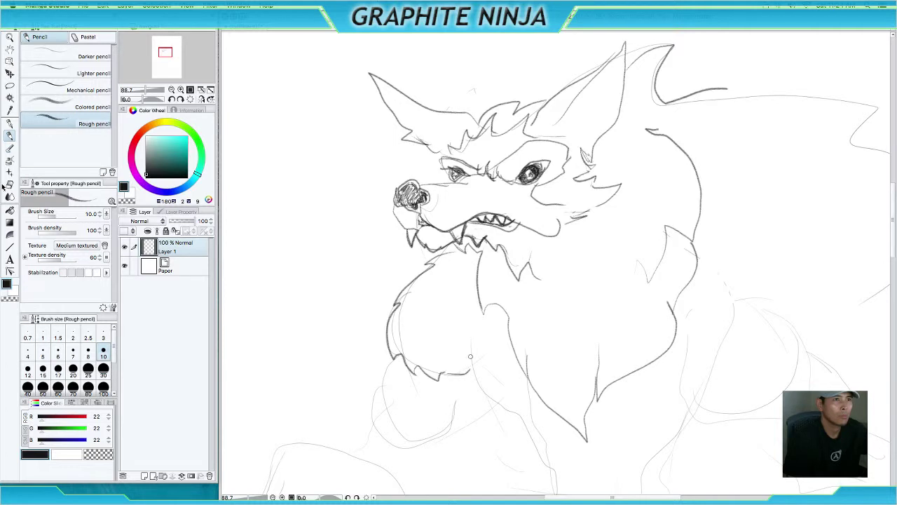
{"action": "mouse_move", "coordinate": [469, 335]}
{"action": "left_mouse_down"}
{"action": "mouse_move", "coordinate": [466, 361]}
{"action": "mouse_move", "coordinate": [491, 402]}
{"action": "mouse_move", "coordinate": [528, 420]}
{"action": "left_mouse_up"}
Detail the face with eye shading, wrinkles between the brows, fur inside the near ear, and a stronger far brow.
{"action": "mouse_move", "coordinate": [523, 168]}
{"action": "left_mouse_down"}
{"action": "mouse_move", "coordinate": [550, 159]}
{"action": "mouse_move", "coordinate": [526, 183]}
{"action": "left_mouse_up"}
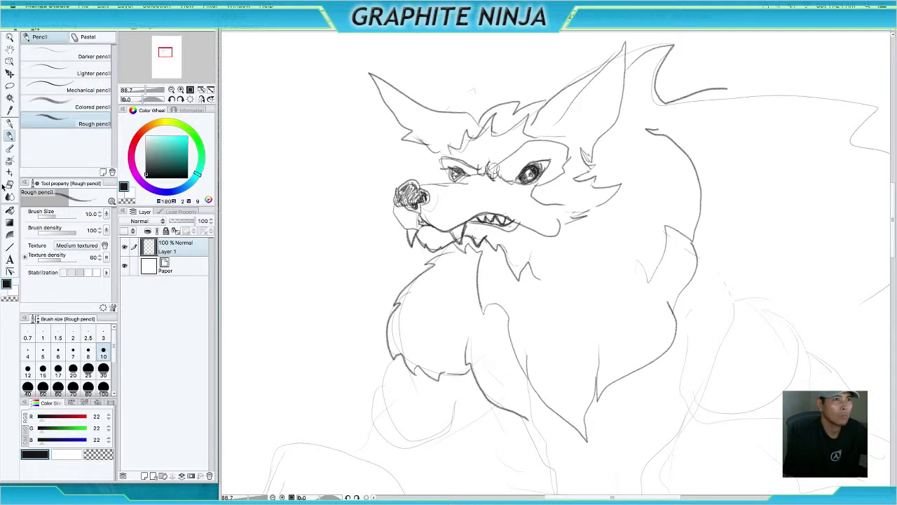
{"action": "left_click_drag", "start_coordinate": [493, 165], "coordinate": [495, 164]}
{"action": "mouse_move", "coordinate": [578, 136]}
{"action": "left_mouse_down"}
{"action": "mouse_move", "coordinate": [573, 125]}
{"action": "mouse_move", "coordinate": [558, 125]}
{"action": "mouse_move", "coordinate": [594, 70]}
{"action": "left_mouse_up"}
{"action": "mouse_move", "coordinate": [419, 135]}
{"action": "left_mouse_down"}
{"action": "mouse_move", "coordinate": [445, 170]}
{"action": "mouse_move", "coordinate": [440, 155]}
{"action": "mouse_move", "coordinate": [450, 159]}
{"action": "left_mouse_up"}
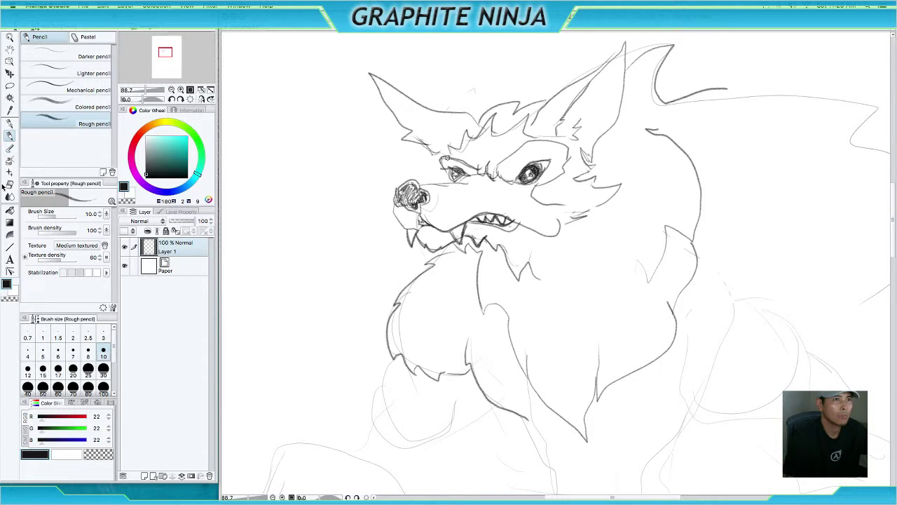
Draw the abdominal muscles and the fur-edged contours on both sides of the waist.
{"action": "key", "text": "ctrl+minus"}
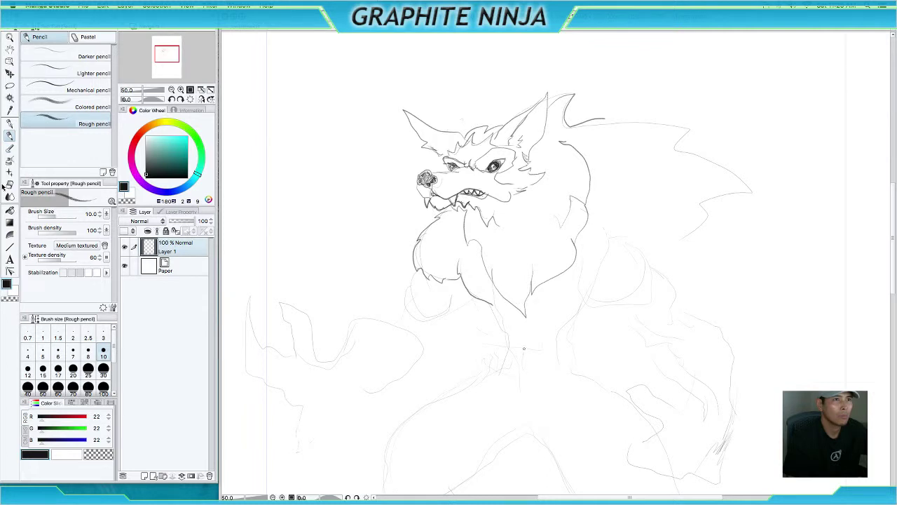
{"action": "mouse_move", "coordinate": [523, 348]}
{"action": "left_mouse_down"}
{"action": "mouse_move", "coordinate": [527, 373]}
{"action": "mouse_move", "coordinate": [523, 352]}
{"action": "mouse_move", "coordinate": [511, 350]}
{"action": "mouse_move", "coordinate": [515, 368]}
{"action": "mouse_move", "coordinate": [513, 343]}
{"action": "mouse_move", "coordinate": [542, 350]}
{"action": "mouse_move", "coordinate": [547, 364]}
{"action": "mouse_move", "coordinate": [513, 344]}
{"action": "left_mouse_up"}
{"action": "left_click_drag", "start_coordinate": [521, 327], "coordinate": [528, 323]}
{"action": "left_click_drag", "start_coordinate": [508, 327], "coordinate": [502, 338]}
{"action": "left_click_drag", "start_coordinate": [495, 300], "coordinate": [491, 312]}
{"action": "left_click_drag", "start_coordinate": [508, 346], "coordinate": [507, 369]}
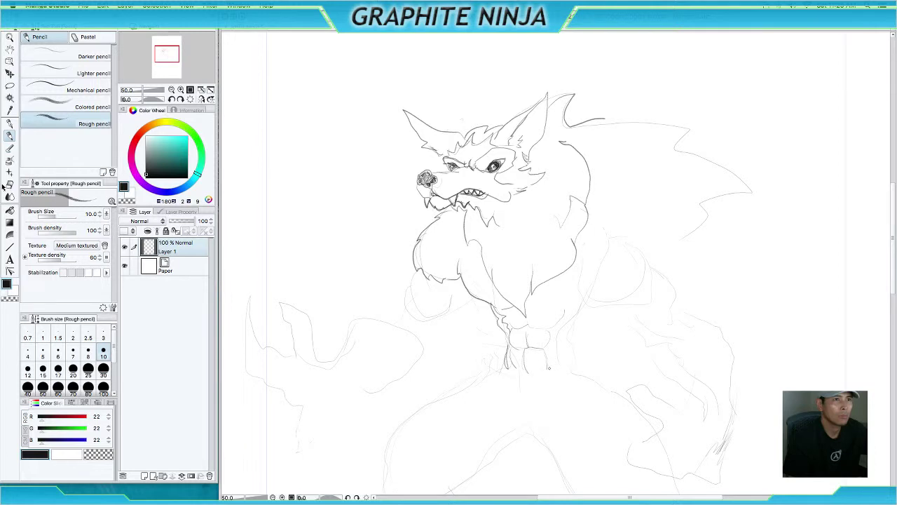
{"action": "mouse_move", "coordinate": [565, 349]}
{"action": "left_mouse_down"}
{"action": "mouse_move", "coordinate": [549, 368]}
{"action": "mouse_move", "coordinate": [561, 302]}
{"action": "mouse_move", "coordinate": [555, 330]}
{"action": "left_mouse_up"}
{"action": "mouse_move", "coordinate": [557, 365]}
{"action": "left_mouse_down"}
{"action": "mouse_move", "coordinate": [573, 354]}
{"action": "mouse_move", "coordinate": [575, 316]}
{"action": "mouse_move", "coordinate": [588, 300]}
{"action": "left_mouse_up"}
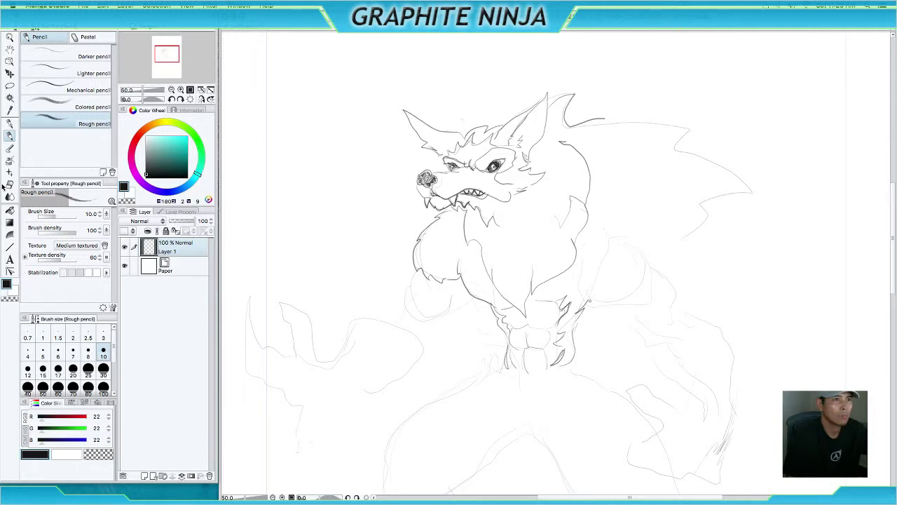
Outline the furry shoulder of the lowered arm and the jagged mane flowing behind the back.
{"action": "mouse_move", "coordinate": [578, 282]}
{"action": "left_mouse_down"}
{"action": "mouse_move", "coordinate": [597, 306]}
{"action": "mouse_move", "coordinate": [617, 298]}
{"action": "left_mouse_up"}
{"action": "mouse_move", "coordinate": [615, 249]}
{"action": "left_mouse_down"}
{"action": "mouse_move", "coordinate": [617, 247]}
{"action": "mouse_move", "coordinate": [653, 257]}
{"action": "left_mouse_up"}
{"action": "mouse_move", "coordinate": [605, 121]}
{"action": "left_mouse_down"}
{"action": "mouse_move", "coordinate": [694, 130]}
{"action": "mouse_move", "coordinate": [677, 148]}
{"action": "mouse_move", "coordinate": [742, 187]}
{"action": "mouse_move", "coordinate": [774, 188]}
{"action": "mouse_move", "coordinate": [698, 175]}
{"action": "mouse_move", "coordinate": [713, 197]}
{"action": "mouse_move", "coordinate": [739, 191]}
{"action": "mouse_move", "coordinate": [734, 184]}
{"action": "left_mouse_up"}
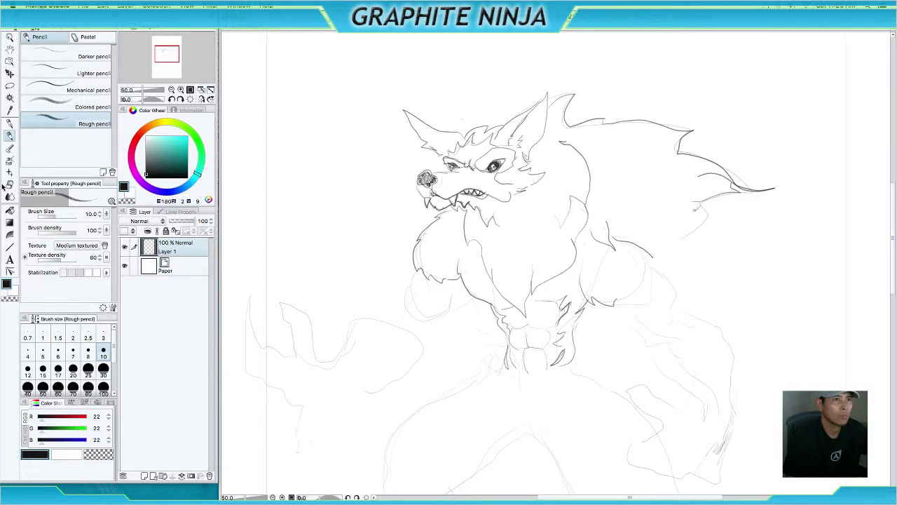
{"action": "mouse_move", "coordinate": [690, 210]}
{"action": "left_mouse_down"}
{"action": "mouse_move", "coordinate": [709, 208]}
{"action": "mouse_move", "coordinate": [674, 235]}
{"action": "left_mouse_up"}
{"action": "key", "text": "ctrl+z"}
{"action": "mouse_move", "coordinate": [701, 223]}
{"action": "left_mouse_down"}
{"action": "mouse_move", "coordinate": [678, 231]}
{"action": "mouse_move", "coordinate": [689, 237]}
{"action": "mouse_move", "coordinate": [713, 216]}
{"action": "mouse_move", "coordinate": [699, 202]}
{"action": "left_mouse_up"}
{"action": "left_click_drag", "start_coordinate": [652, 262], "coordinate": [646, 289]}
{"action": "left_click_drag", "start_coordinate": [659, 256], "coordinate": [671, 248]}
{"action": "left_click_drag", "start_coordinate": [612, 139], "coordinate": [633, 159]}
{"action": "key", "text": "ctrl+z"}
Draw the upper arm contours on both arms and add a curved fur line on the chest.
{"action": "mouse_move", "coordinate": [461, 286]}
{"action": "left_mouse_down"}
{"action": "mouse_move", "coordinate": [441, 318]}
{"action": "mouse_move", "coordinate": [459, 297]}
{"action": "mouse_move", "coordinate": [451, 289]}
{"action": "mouse_move", "coordinate": [436, 319]}
{"action": "mouse_move", "coordinate": [424, 271]}
{"action": "left_mouse_up"}
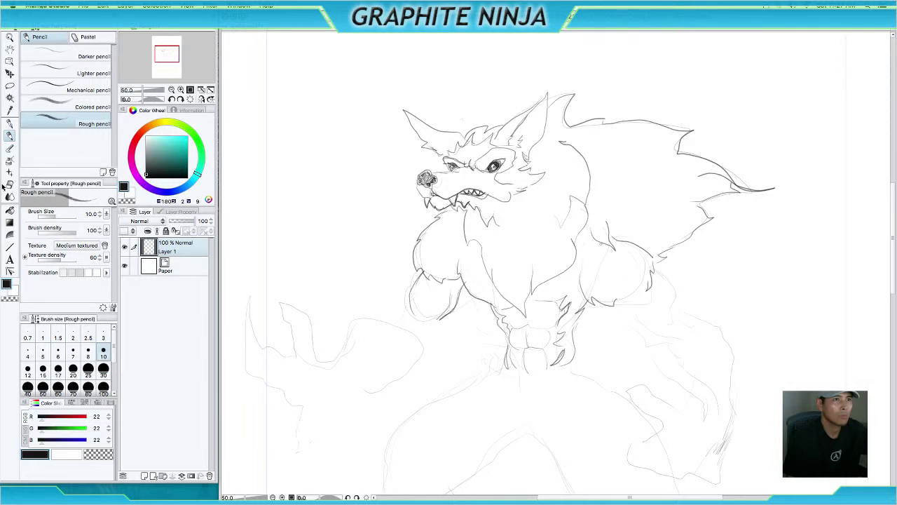
{"action": "mouse_move", "coordinate": [659, 292]}
{"action": "left_mouse_down"}
{"action": "mouse_move", "coordinate": [668, 323]}
{"action": "mouse_move", "coordinate": [657, 326]}
{"action": "mouse_move", "coordinate": [619, 301]}
{"action": "mouse_move", "coordinate": [640, 293]}
{"action": "mouse_move", "coordinate": [654, 271]}
{"action": "mouse_move", "coordinate": [671, 307]}
{"action": "left_mouse_up"}
{"action": "mouse_move", "coordinate": [553, 226]}
{"action": "left_mouse_down"}
{"action": "mouse_move", "coordinate": [560, 252]}
{"action": "mouse_move", "coordinate": [552, 208]}
{"action": "left_mouse_up"}
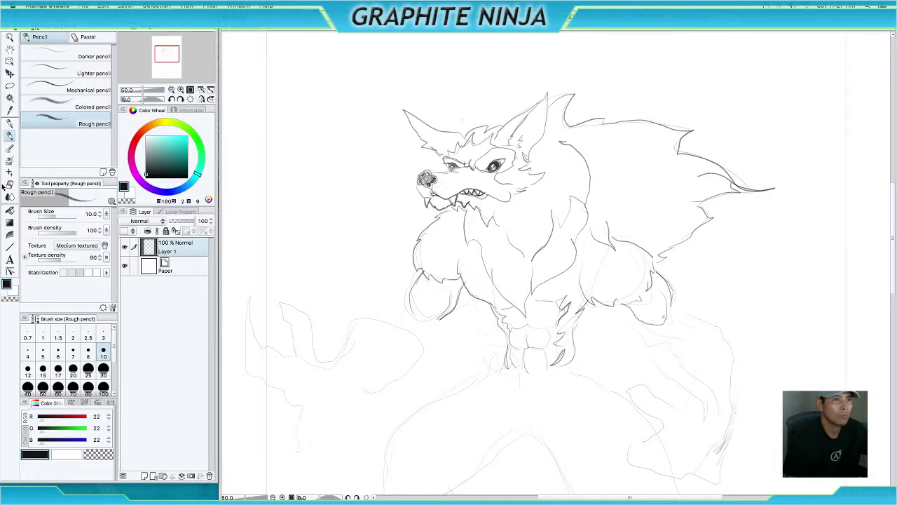
Draw the lowered arm's forearm contours with spiky fur along the elbow and outer edge.
{"action": "left_click_drag", "start_coordinate": [696, 323], "coordinate": [702, 365]}
{"action": "mouse_move", "coordinate": [654, 328]}
{"action": "left_mouse_down"}
{"action": "mouse_move", "coordinate": [687, 366]}
{"action": "mouse_move", "coordinate": [699, 369]}
{"action": "mouse_move", "coordinate": [727, 346]}
{"action": "mouse_move", "coordinate": [674, 300]}
{"action": "left_mouse_up"}
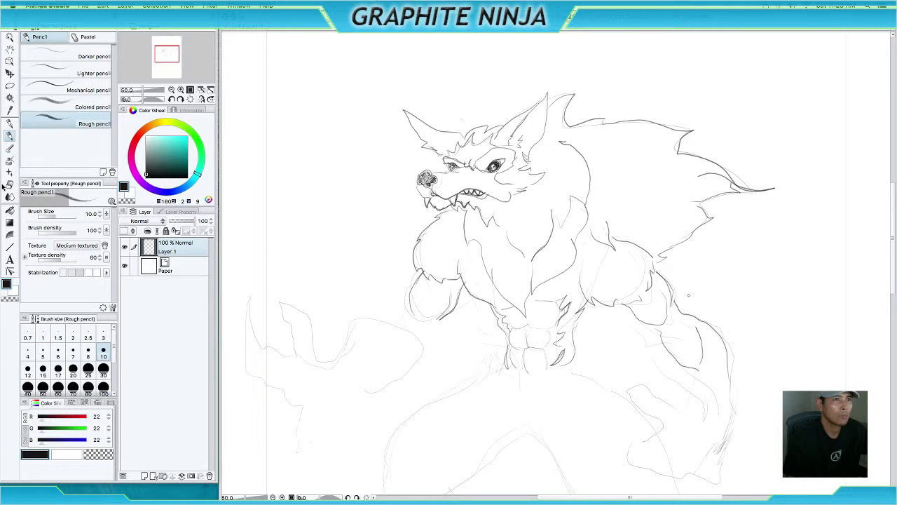
{"action": "left_click_drag", "start_coordinate": [691, 370], "coordinate": [701, 383]}
{"action": "scroll", "coordinate": [714, 241], "scroll_direction": "down", "scroll_amount": 3}
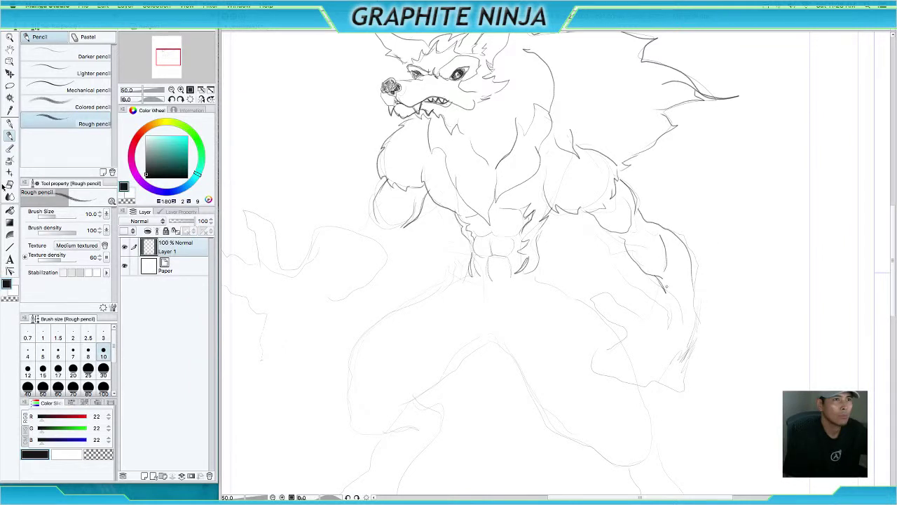
{"action": "mouse_move", "coordinate": [687, 272]}
{"action": "left_mouse_down"}
{"action": "mouse_move", "coordinate": [694, 315]}
{"action": "mouse_move", "coordinate": [694, 251]}
{"action": "left_mouse_up"}
{"action": "mouse_move", "coordinate": [693, 293]}
{"action": "left_mouse_down"}
{"action": "mouse_move", "coordinate": [692, 239]}
{"action": "mouse_move", "coordinate": [658, 212]}
{"action": "mouse_move", "coordinate": [665, 229]}
{"action": "left_mouse_up"}
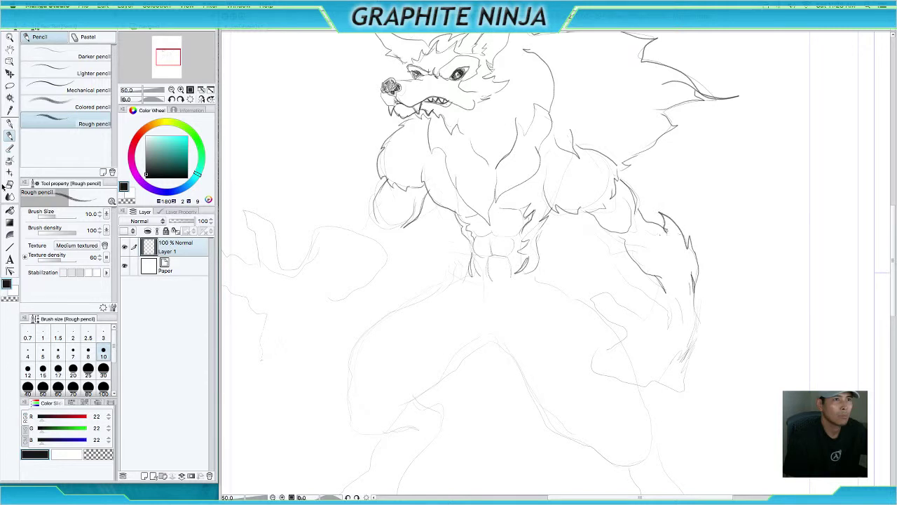
Outline the lowered arm's clawed hand with its thumb and knuckles, and redraw the outer wrist edge.
{"action": "mouse_move", "coordinate": [666, 290]}
{"action": "left_mouse_down"}
{"action": "mouse_move", "coordinate": [657, 315]}
{"action": "mouse_move", "coordinate": [600, 292]}
{"action": "mouse_move", "coordinate": [584, 296]}
{"action": "mouse_move", "coordinate": [604, 319]}
{"action": "mouse_move", "coordinate": [619, 323]}
{"action": "mouse_move", "coordinate": [627, 309]}
{"action": "mouse_move", "coordinate": [627, 337]}
{"action": "mouse_move", "coordinate": [611, 350]}
{"action": "mouse_move", "coordinate": [598, 342]}
{"action": "mouse_move", "coordinate": [625, 336]}
{"action": "mouse_move", "coordinate": [604, 340]}
{"action": "mouse_move", "coordinate": [592, 357]}
{"action": "mouse_move", "coordinate": [613, 389]}
{"action": "mouse_move", "coordinate": [652, 390]}
{"action": "mouse_move", "coordinate": [683, 373]}
{"action": "mouse_move", "coordinate": [704, 318]}
{"action": "left_mouse_up"}
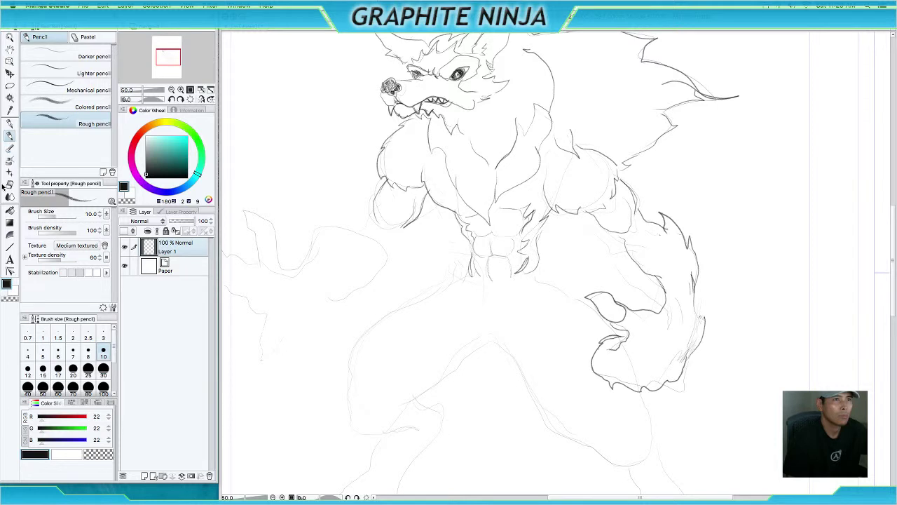
{"action": "key", "text": "ctrl+z"}
{"action": "left_click_drag", "start_coordinate": [691, 354], "coordinate": [694, 293]}
Draw a knotted cloth belt around the waist with two pointed ends hanging between the legs.
{"action": "mouse_move", "coordinate": [472, 289]}
{"action": "left_mouse_down"}
{"action": "mouse_move", "coordinate": [479, 299]}
{"action": "mouse_move", "coordinate": [486, 282]}
{"action": "mouse_move", "coordinate": [501, 277]}
{"action": "mouse_move", "coordinate": [483, 302]}
{"action": "mouse_move", "coordinate": [494, 319]}
{"action": "mouse_move", "coordinate": [494, 396]}
{"action": "mouse_move", "coordinate": [504, 371]}
{"action": "mouse_move", "coordinate": [495, 309]}
{"action": "left_mouse_up"}
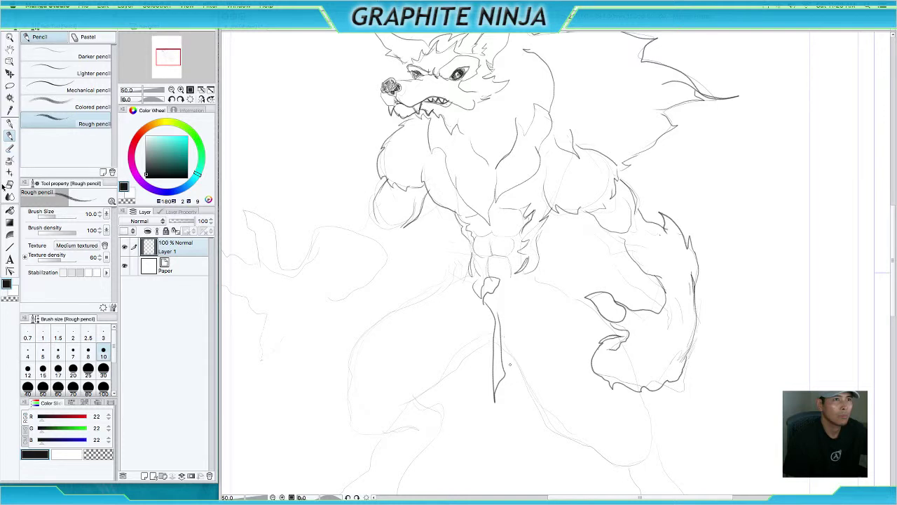
{"action": "mouse_move", "coordinate": [503, 369]}
{"action": "left_mouse_down"}
{"action": "mouse_move", "coordinate": [497, 311]}
{"action": "mouse_move", "coordinate": [483, 290]}
{"action": "mouse_move", "coordinate": [473, 292]}
{"action": "mouse_move", "coordinate": [481, 379]}
{"action": "mouse_move", "coordinate": [468, 319]}
{"action": "left_mouse_up"}
{"action": "mouse_move", "coordinate": [479, 278]}
{"action": "left_mouse_down"}
{"action": "mouse_move", "coordinate": [466, 271]}
{"action": "mouse_move", "coordinate": [470, 285]}
{"action": "mouse_move", "coordinate": [541, 267]}
{"action": "left_mouse_up"}
{"action": "mouse_move", "coordinate": [499, 289]}
{"action": "left_mouse_down"}
{"action": "mouse_move", "coordinate": [532, 282]}
{"action": "mouse_move", "coordinate": [507, 285]}
{"action": "left_mouse_up"}
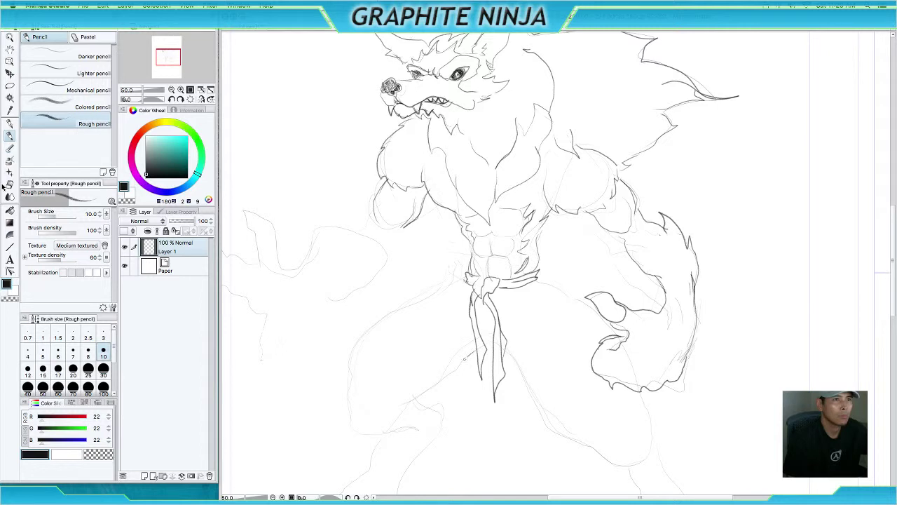
Outline both thighs and bent knees from the belt down over the rough leg sketch.
{"action": "left_click_drag", "start_coordinate": [464, 359], "coordinate": [407, 402]}
{"action": "mouse_move", "coordinate": [463, 281]}
{"action": "left_mouse_down"}
{"action": "mouse_move", "coordinate": [377, 321]}
{"action": "mouse_move", "coordinate": [350, 356]}
{"action": "mouse_move", "coordinate": [355, 431]}
{"action": "mouse_move", "coordinate": [381, 435]}
{"action": "mouse_move", "coordinate": [400, 422]}
{"action": "left_mouse_up"}
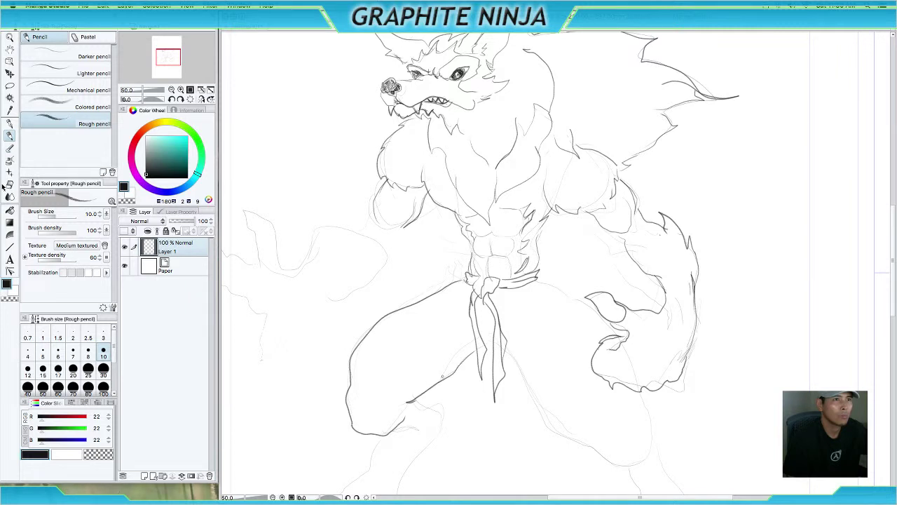
{"action": "mouse_move", "coordinate": [446, 376]}
{"action": "left_mouse_down"}
{"action": "mouse_move", "coordinate": [471, 342]}
{"action": "mouse_move", "coordinate": [526, 369]}
{"action": "mouse_move", "coordinate": [541, 421]}
{"action": "left_mouse_up"}
{"action": "left_click_drag", "start_coordinate": [536, 278], "coordinate": [615, 332]}
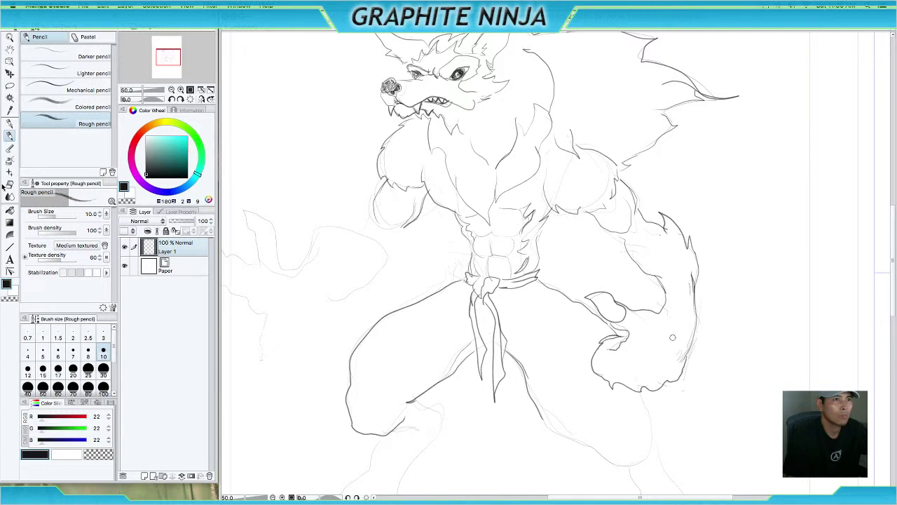
{"action": "left_click_drag", "start_coordinate": [542, 415], "coordinate": [582, 442]}
{"action": "mouse_move", "coordinate": [602, 454]}
{"action": "left_mouse_down"}
{"action": "mouse_move", "coordinate": [646, 461]}
{"action": "mouse_move", "coordinate": [659, 452]}
{"action": "mouse_move", "coordinate": [645, 394]}
{"action": "left_mouse_up"}
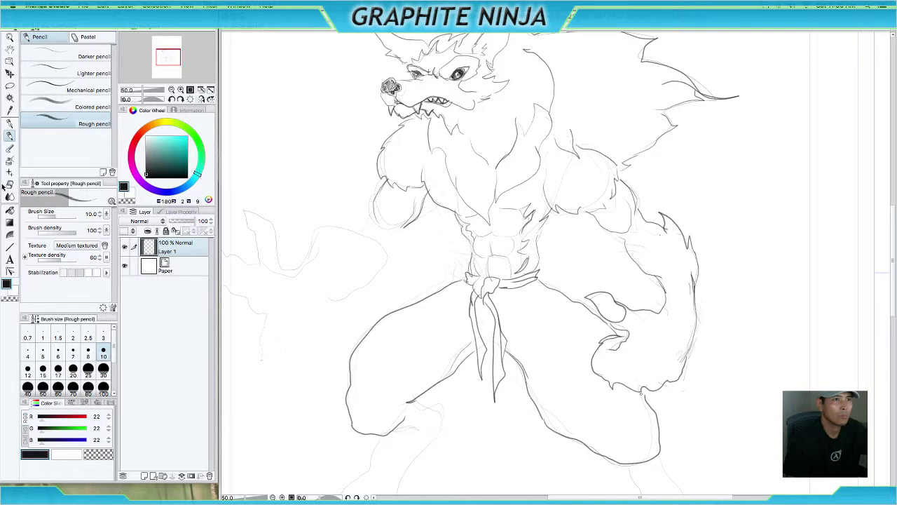
Draw the outstretched arm's forearm with fur tufts along its upper edge and at the elbow.
{"action": "scroll", "coordinate": [641, 394], "scroll_direction": "down", "scroll_amount": 2}
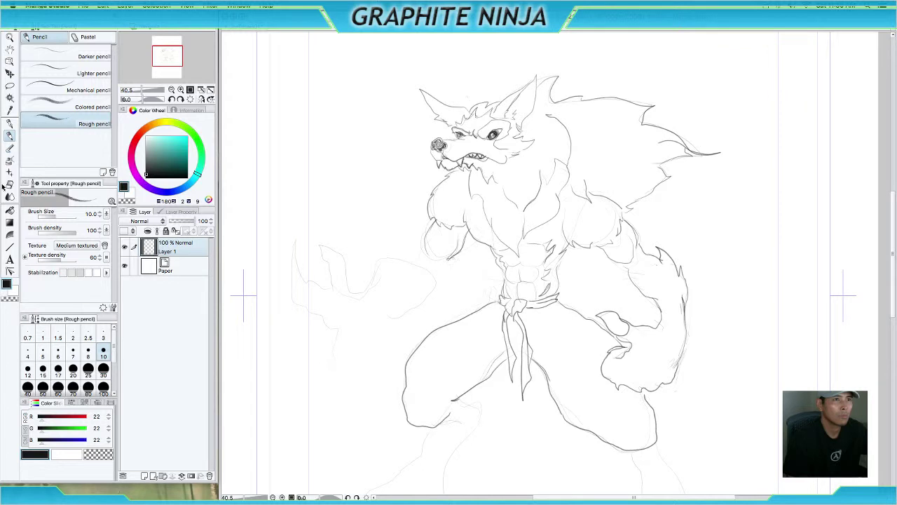
{"action": "mouse_move", "coordinate": [449, 261]}
{"action": "left_mouse_down"}
{"action": "mouse_move", "coordinate": [432, 299]}
{"action": "mouse_move", "coordinate": [396, 318]}
{"action": "left_mouse_up"}
{"action": "mouse_move", "coordinate": [366, 288]}
{"action": "left_mouse_down"}
{"action": "mouse_move", "coordinate": [383, 255]}
{"action": "mouse_move", "coordinate": [400, 250]}
{"action": "mouse_move", "coordinate": [404, 258]}
{"action": "left_mouse_up"}
{"action": "left_click_drag", "start_coordinate": [429, 305], "coordinate": [441, 296]}
Draw the outstretched arm's open hand with its thumb, long curved claws, fingers and palm lines.
{"action": "mouse_move", "coordinate": [341, 254]}
{"action": "left_mouse_down"}
{"action": "mouse_move", "coordinate": [320, 243]}
{"action": "mouse_move", "coordinate": [321, 257]}
{"action": "left_mouse_up"}
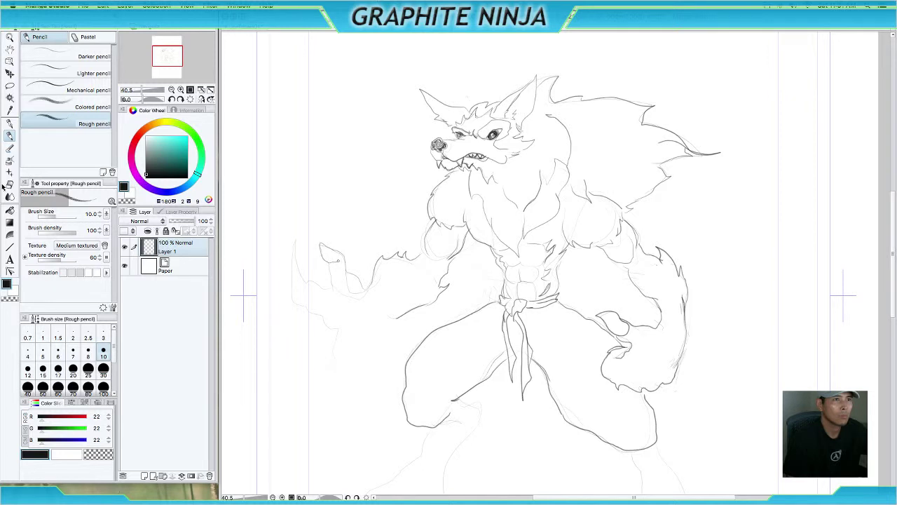
{"action": "left_click_drag", "start_coordinate": [329, 272], "coordinate": [332, 286]}
{"action": "mouse_move", "coordinate": [377, 328]}
{"action": "left_mouse_down"}
{"action": "mouse_move", "coordinate": [371, 352]}
{"action": "mouse_move", "coordinate": [365, 341]}
{"action": "left_mouse_up"}
{"action": "mouse_move", "coordinate": [331, 312]}
{"action": "left_mouse_down"}
{"action": "mouse_move", "coordinate": [330, 336]}
{"action": "mouse_move", "coordinate": [344, 338]}
{"action": "mouse_move", "coordinate": [335, 313]}
{"action": "left_mouse_up"}
{"action": "mouse_move", "coordinate": [313, 276]}
{"action": "left_mouse_down"}
{"action": "mouse_move", "coordinate": [322, 311]}
{"action": "mouse_move", "coordinate": [309, 319]}
{"action": "mouse_move", "coordinate": [313, 282]}
{"action": "mouse_move", "coordinate": [306, 286]}
{"action": "mouse_move", "coordinate": [297, 271]}
{"action": "mouse_move", "coordinate": [296, 248]}
{"action": "mouse_move", "coordinate": [301, 305]}
{"action": "left_mouse_up"}
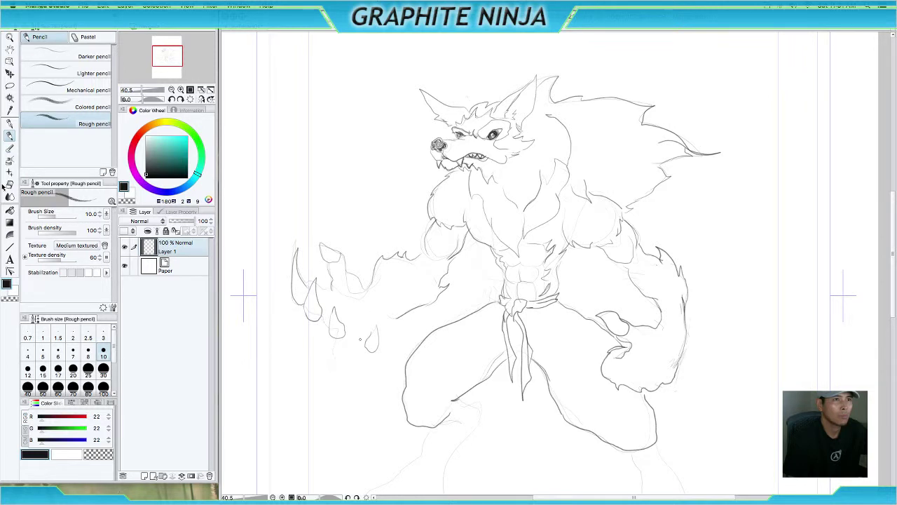
{"action": "mouse_move", "coordinate": [360, 340]}
{"action": "left_mouse_down"}
{"action": "mouse_move", "coordinate": [362, 328]}
{"action": "mouse_move", "coordinate": [352, 337]}
{"action": "mouse_move", "coordinate": [349, 323]}
{"action": "left_mouse_up"}
{"action": "mouse_move", "coordinate": [376, 310]}
{"action": "left_mouse_down"}
{"action": "mouse_move", "coordinate": [382, 322]}
{"action": "mouse_move", "coordinate": [354, 275]}
{"action": "left_mouse_up"}
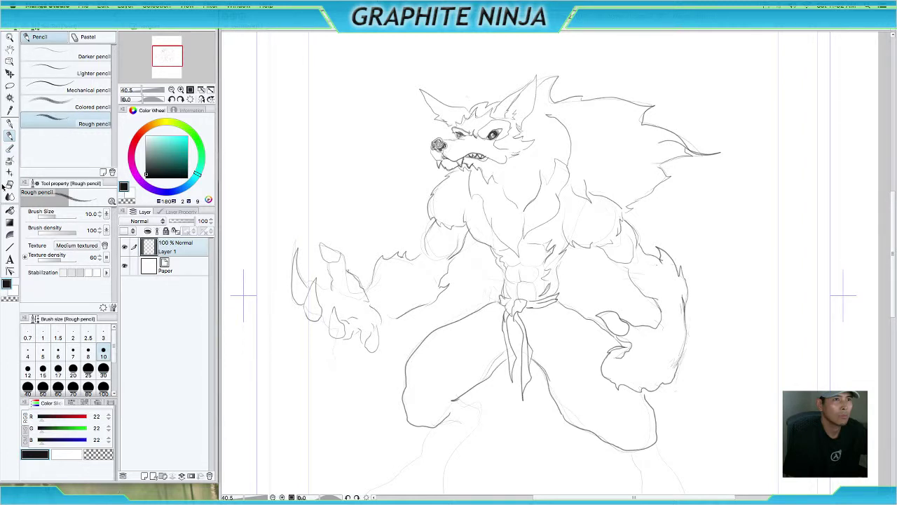